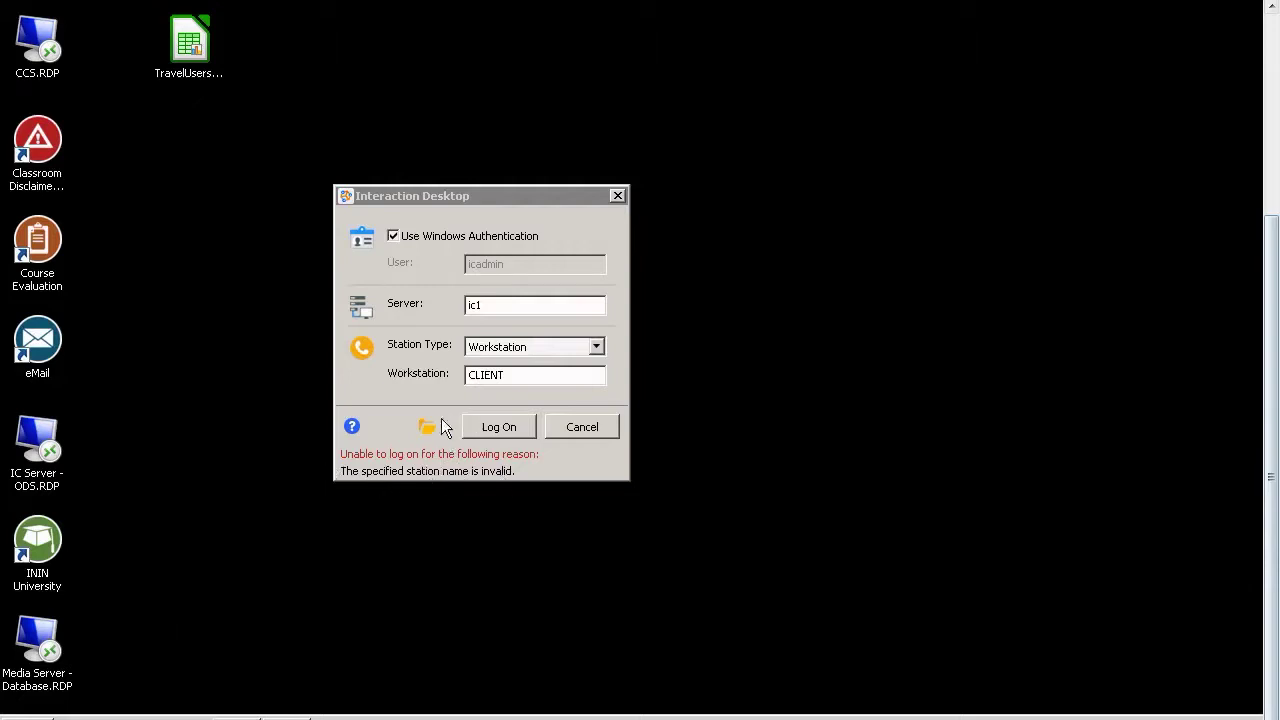
Append 's' to the workstation name and attempt to log on as CLIENTs
double_click(526, 380)
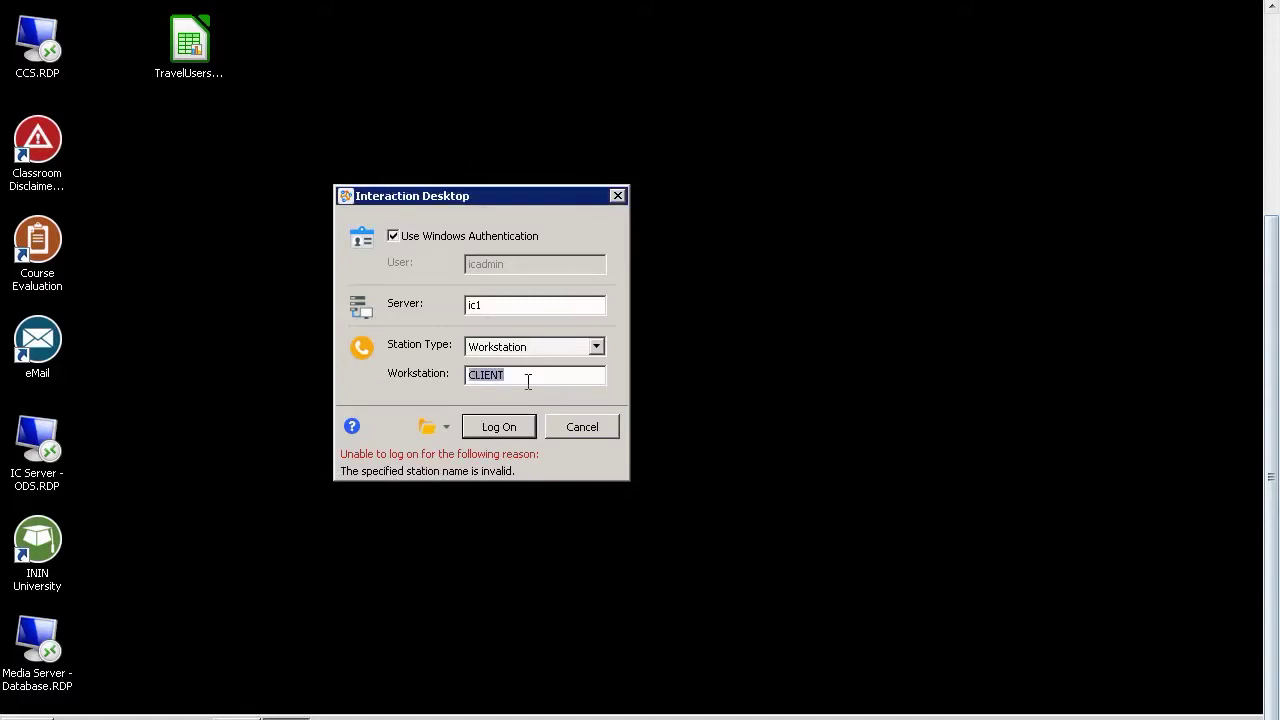
left_click(524, 376)
type("s")
left_click(489, 427)
Edit the workstation name back to CLIENT after the invalid-station error
double_click(522, 378)
left_click_drag(522, 378, 397, 389)
left_click(522, 380)
left_click_drag(522, 380, 460, 388)
left_click(512, 378)
key("BackSpace")
left_click(489, 376)
key("BackSpace")
key("BackSpace")
type("ein")
key("BackSpace")
key("BackSpace")
key("BackSpace")
type("IE")
left_click(556, 350)
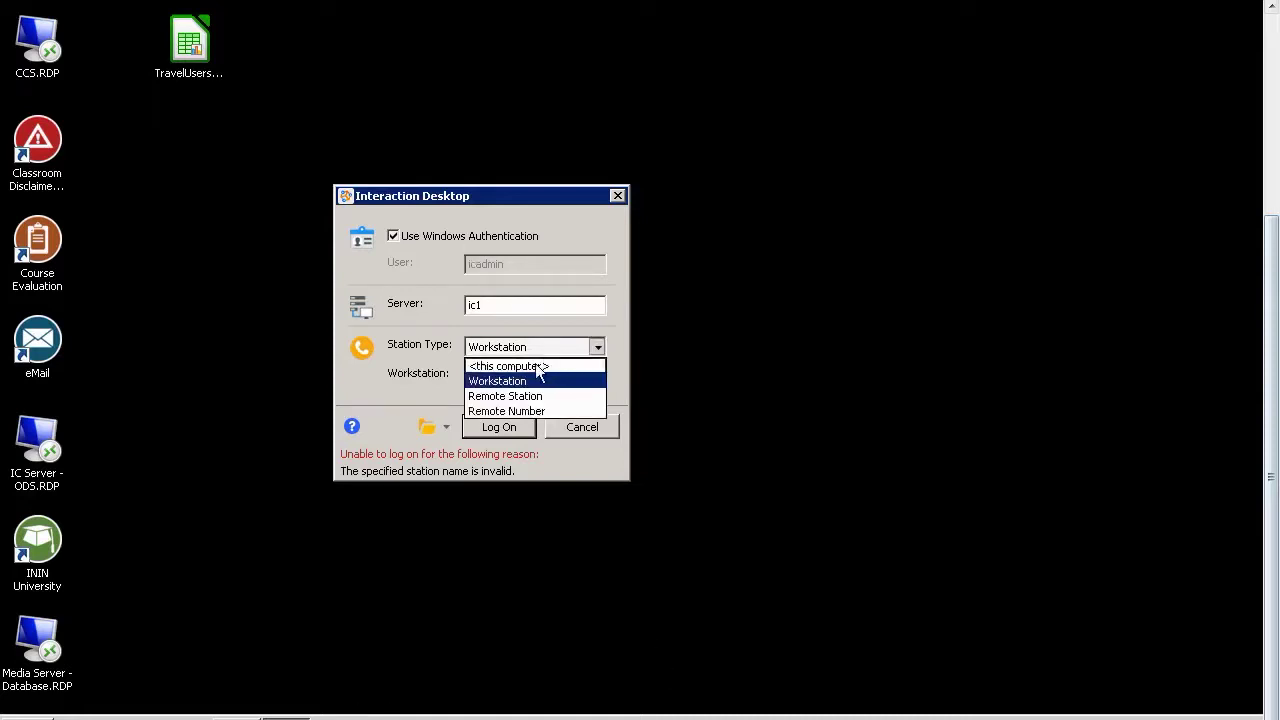
left_click(531, 359)
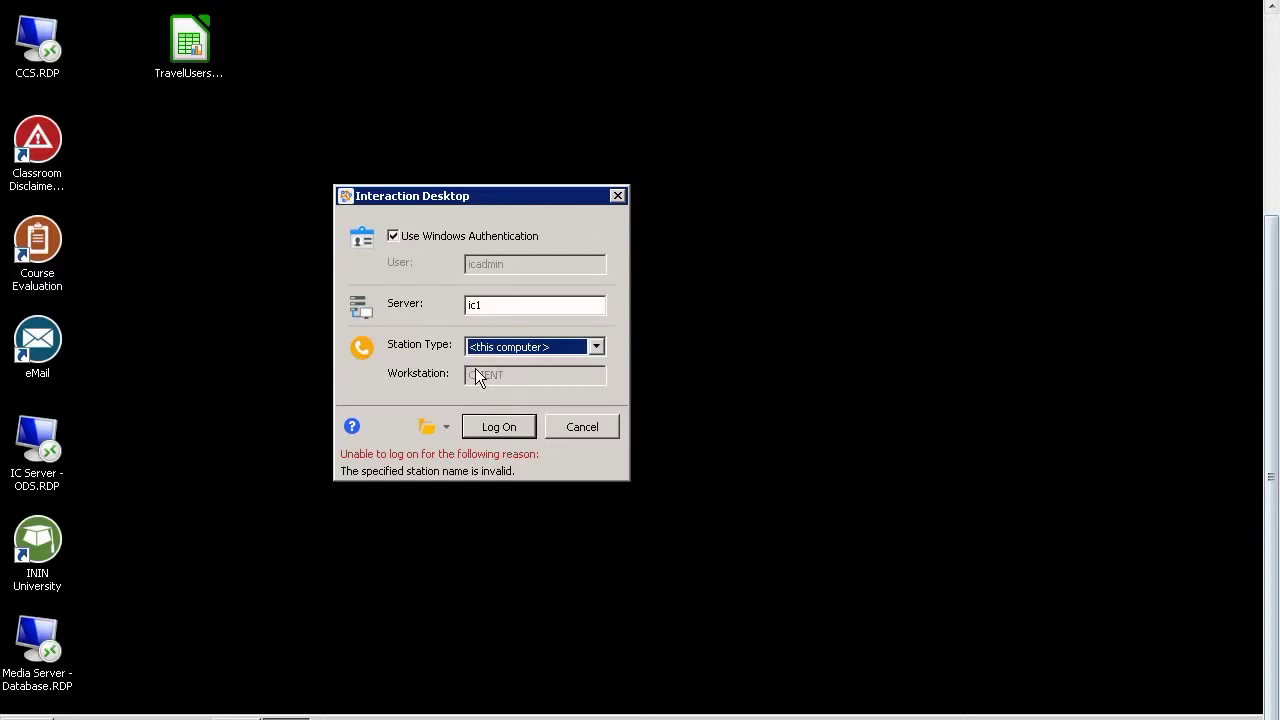
left_click(520, 347)
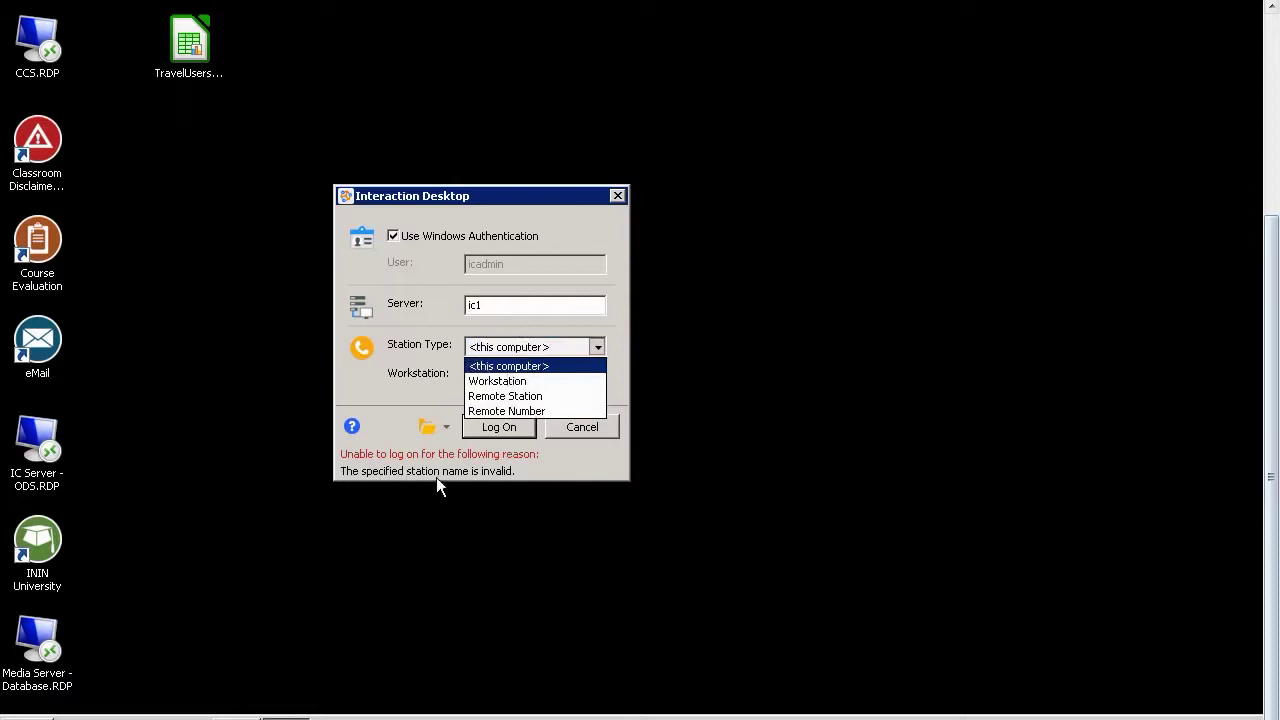
left_click(388, 368)
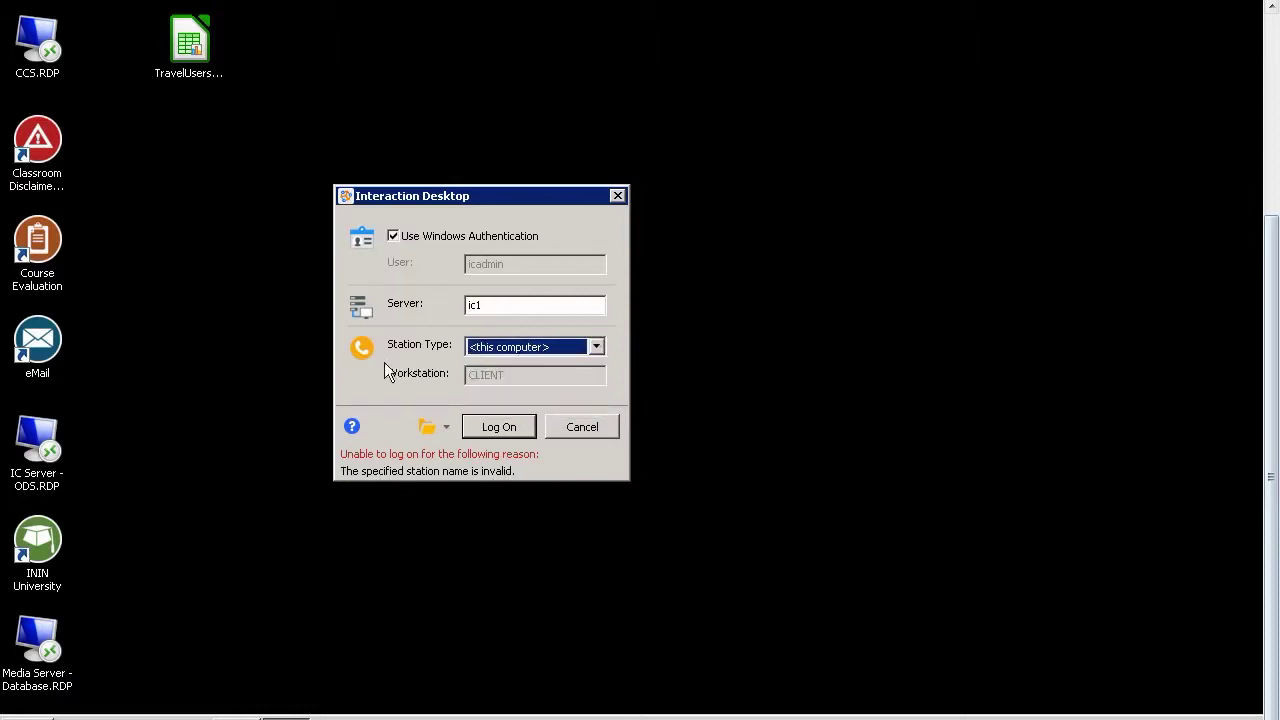
left_click(491, 345)
left_click(512, 382)
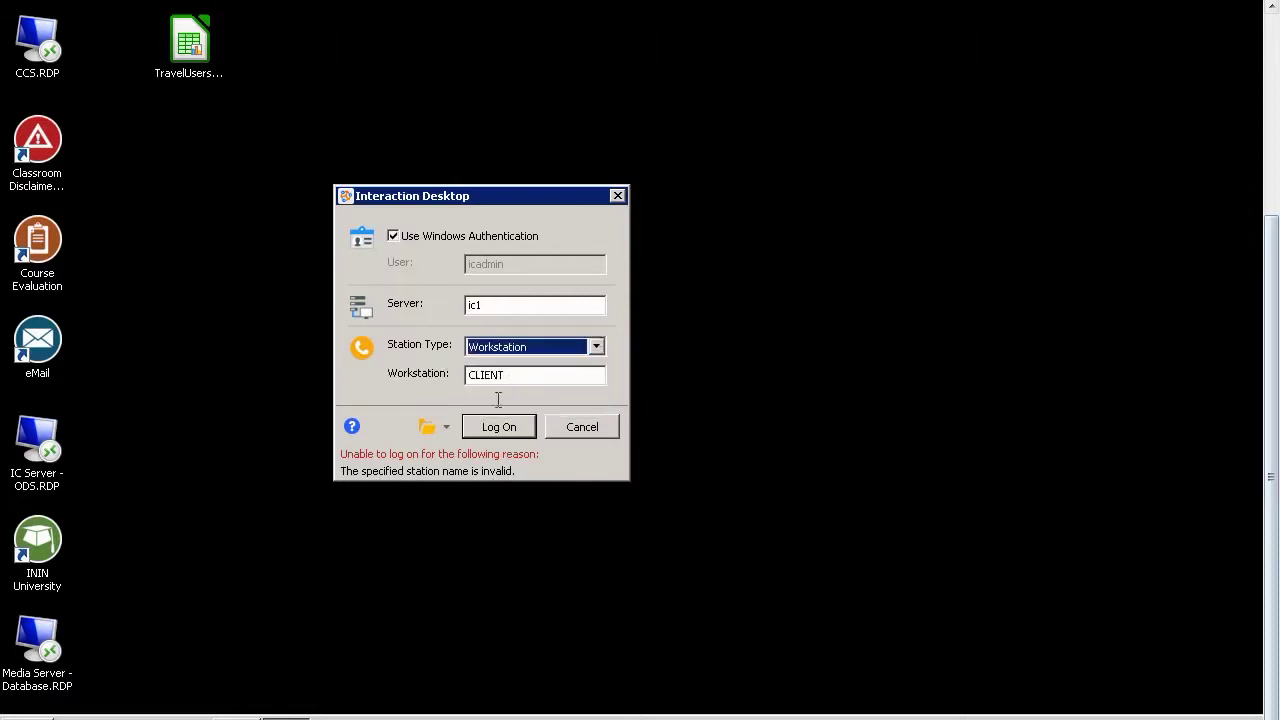
left_click(467, 376)
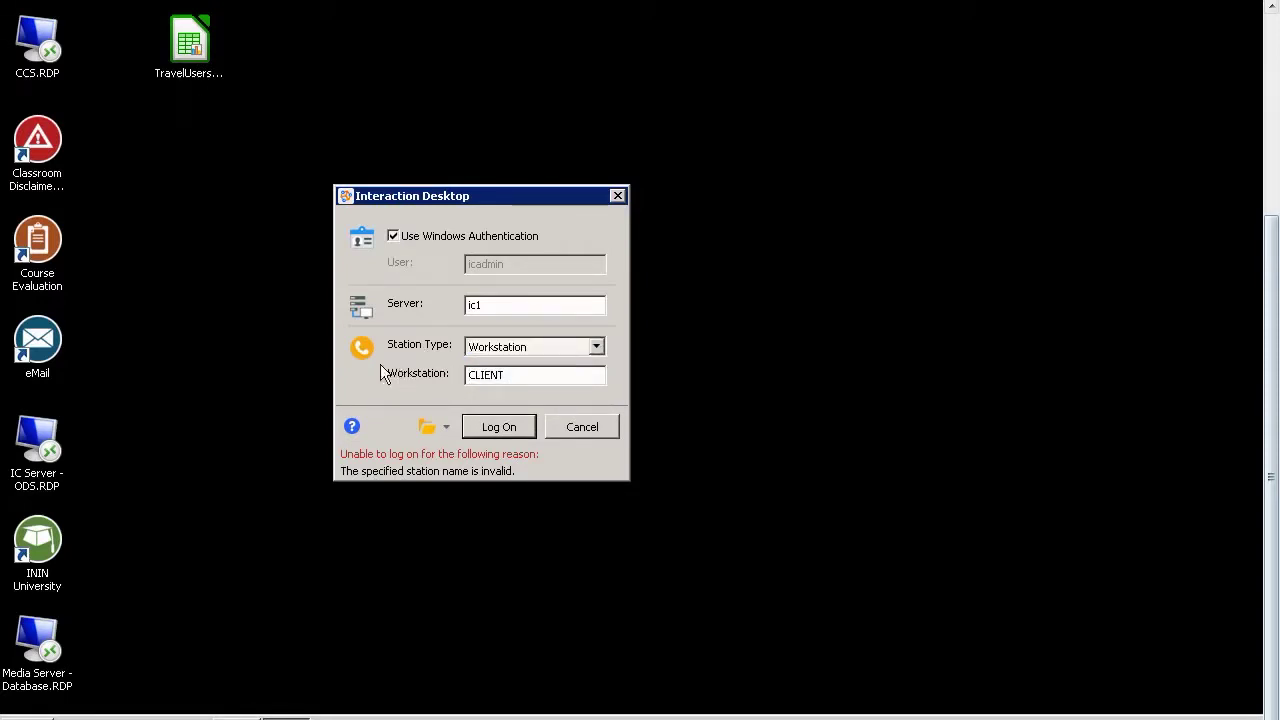
Change the server to 'ic 1' and attempt to log on
double_click(500, 309)
key("End")
left_click_drag(500, 305, 428, 304)
left_click(508, 426)
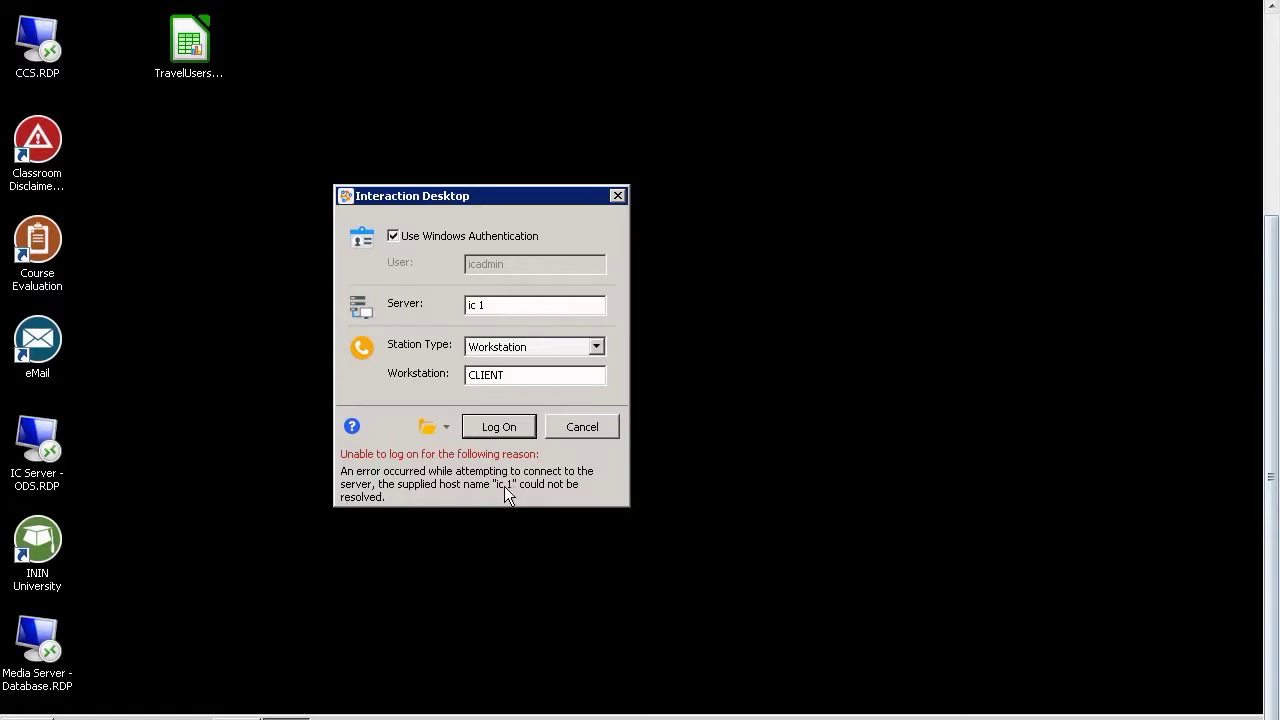
Delete the space so the Server field reads ic1 again
double_click(478, 306)
key("BackSpace")
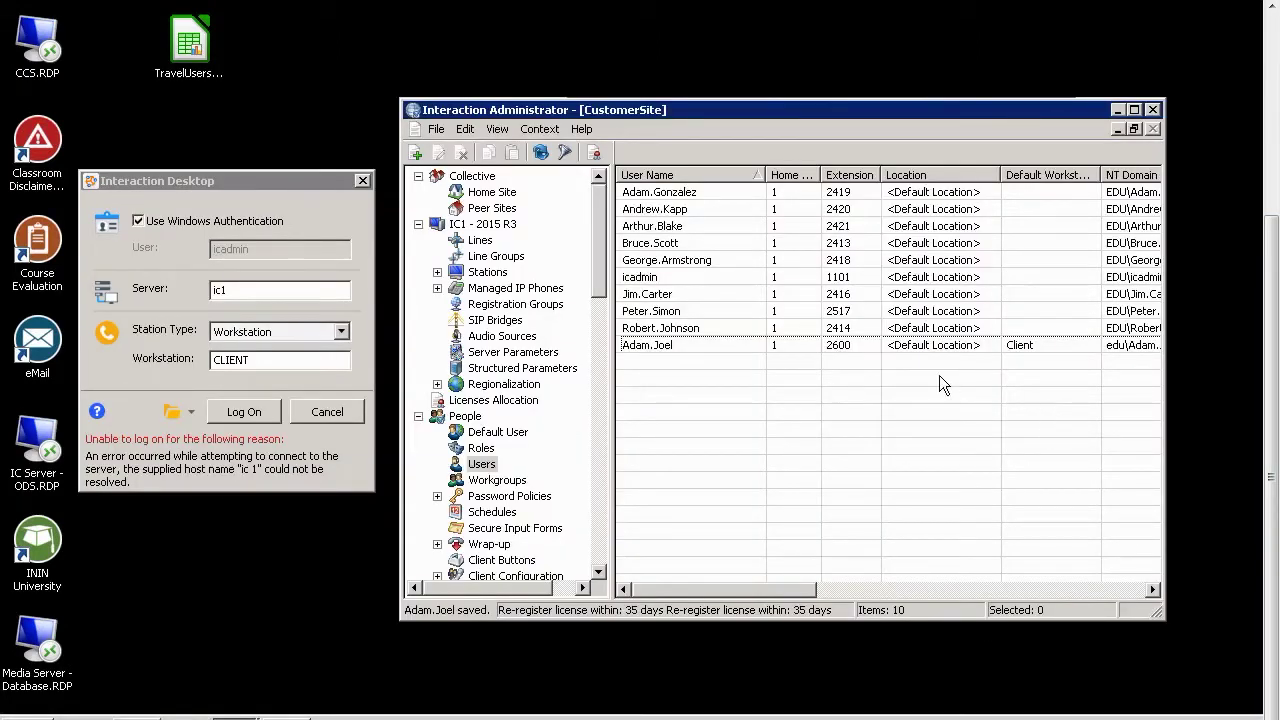
Widen the Administrator window so the CustomerSite users' full NT Domain User names show
left_click(642, 276)
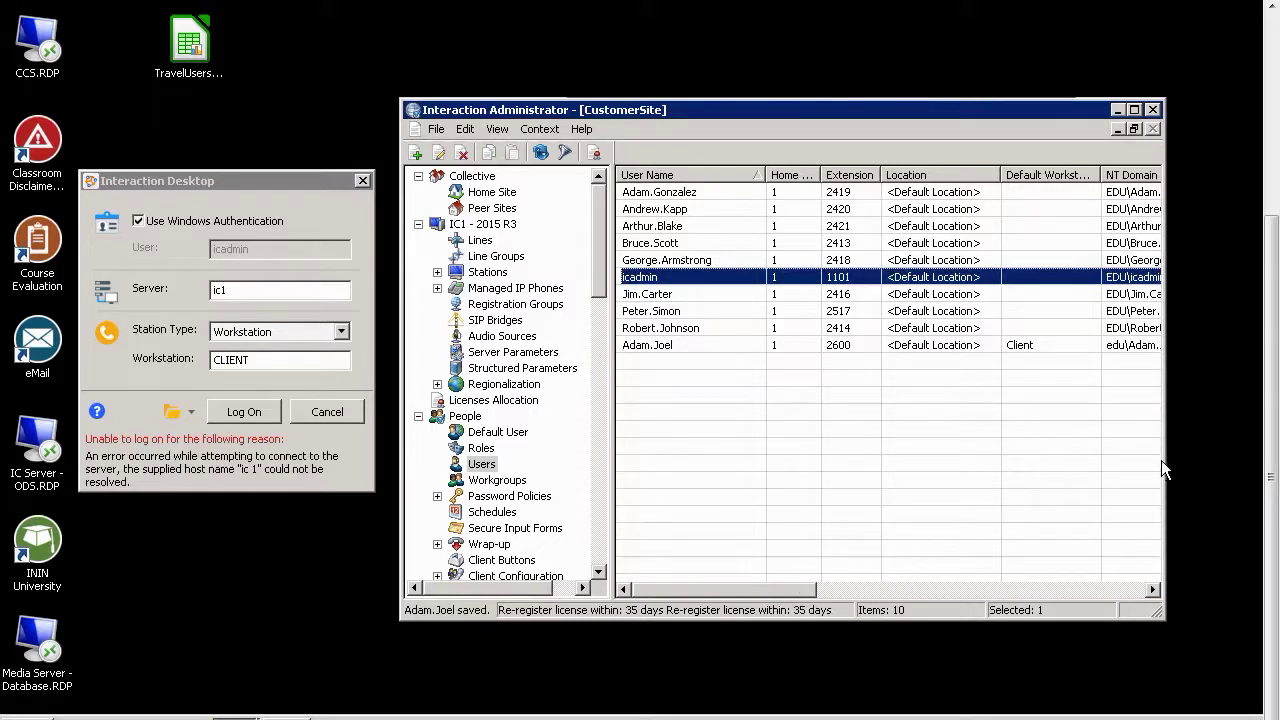
left_click_drag(1163, 468, 1262, 466)
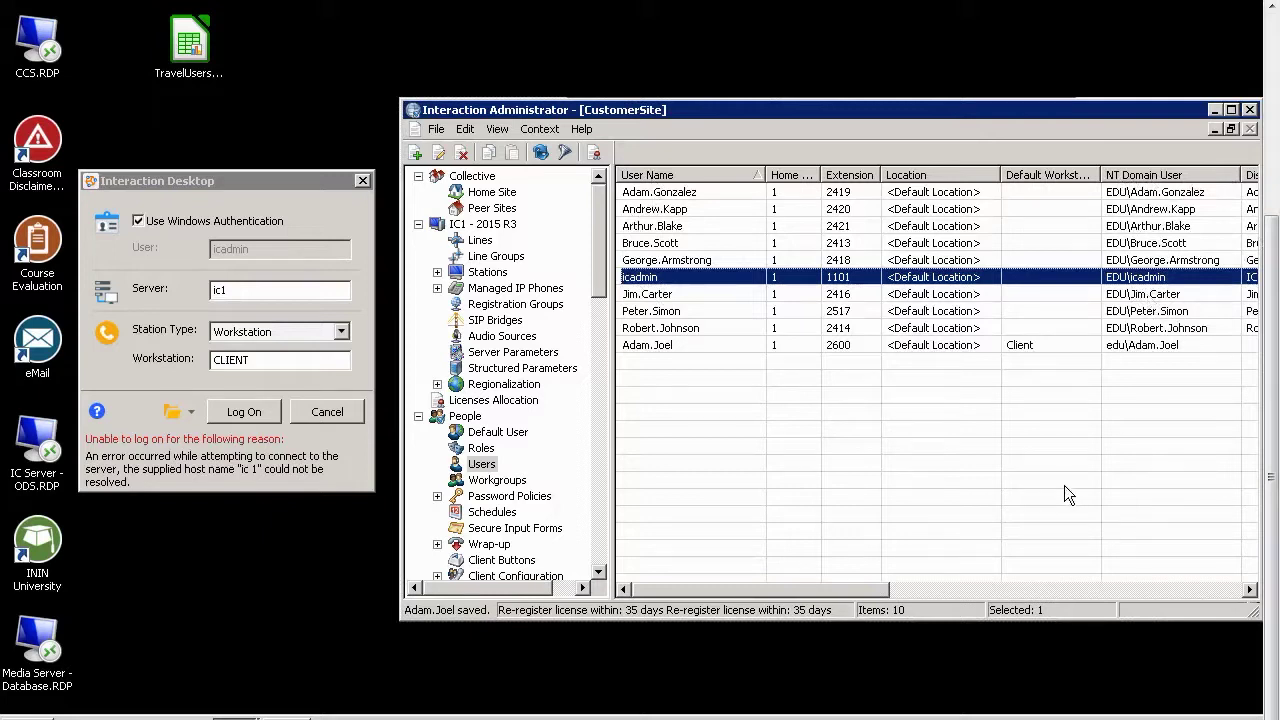
left_click(1155, 298)
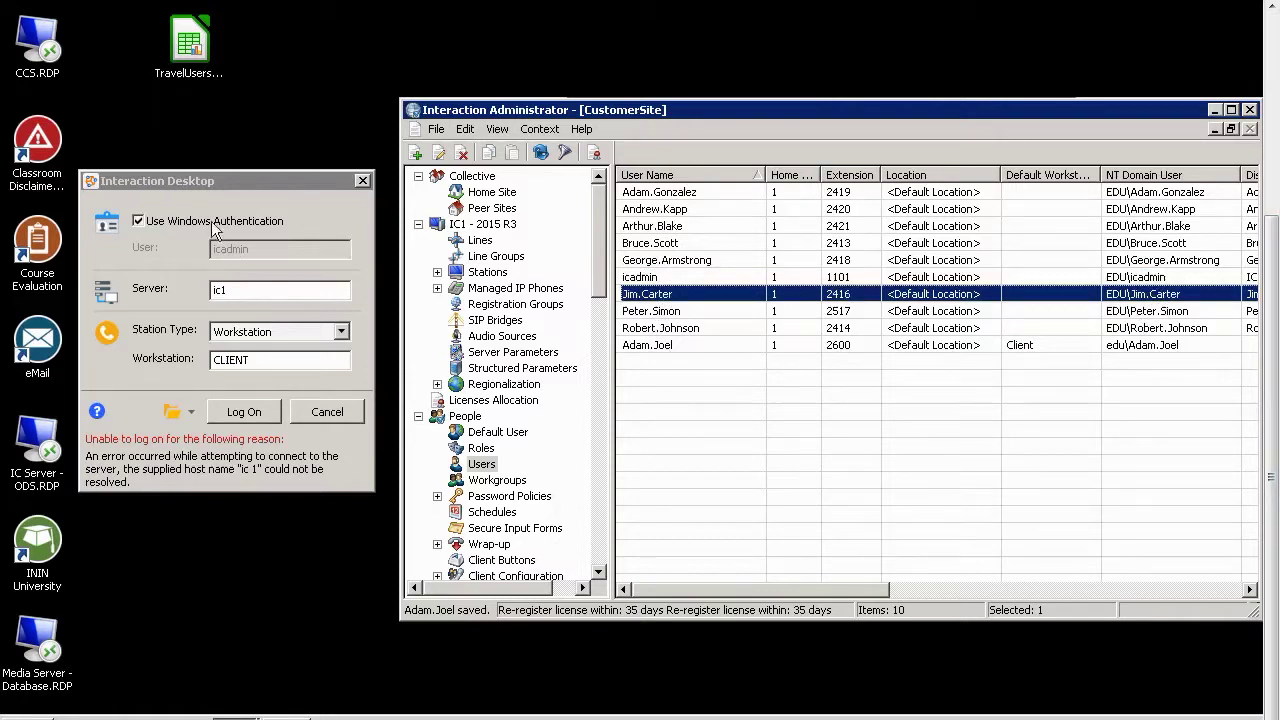
Turn off Windows authentication, enter a user name and password, and attempt to log on
left_click(139, 221)
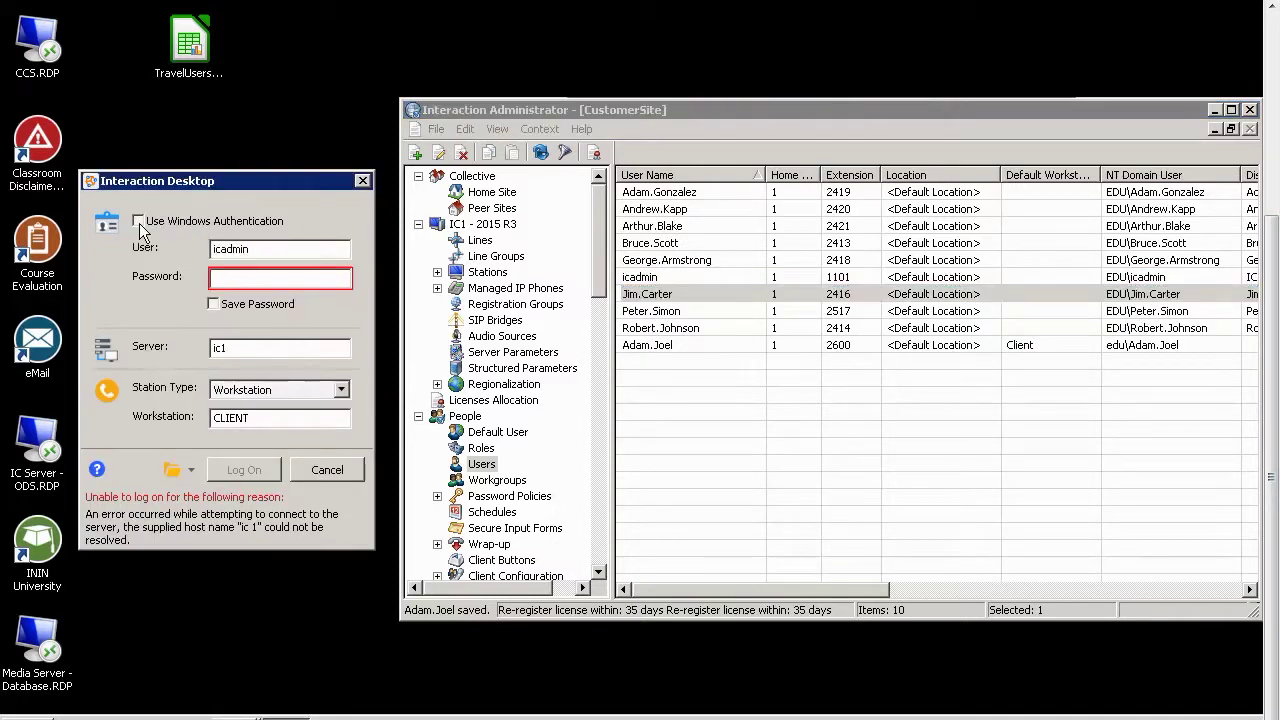
left_click(272, 252)
double_click(310, 256)
key("Tab")
type("123456789")
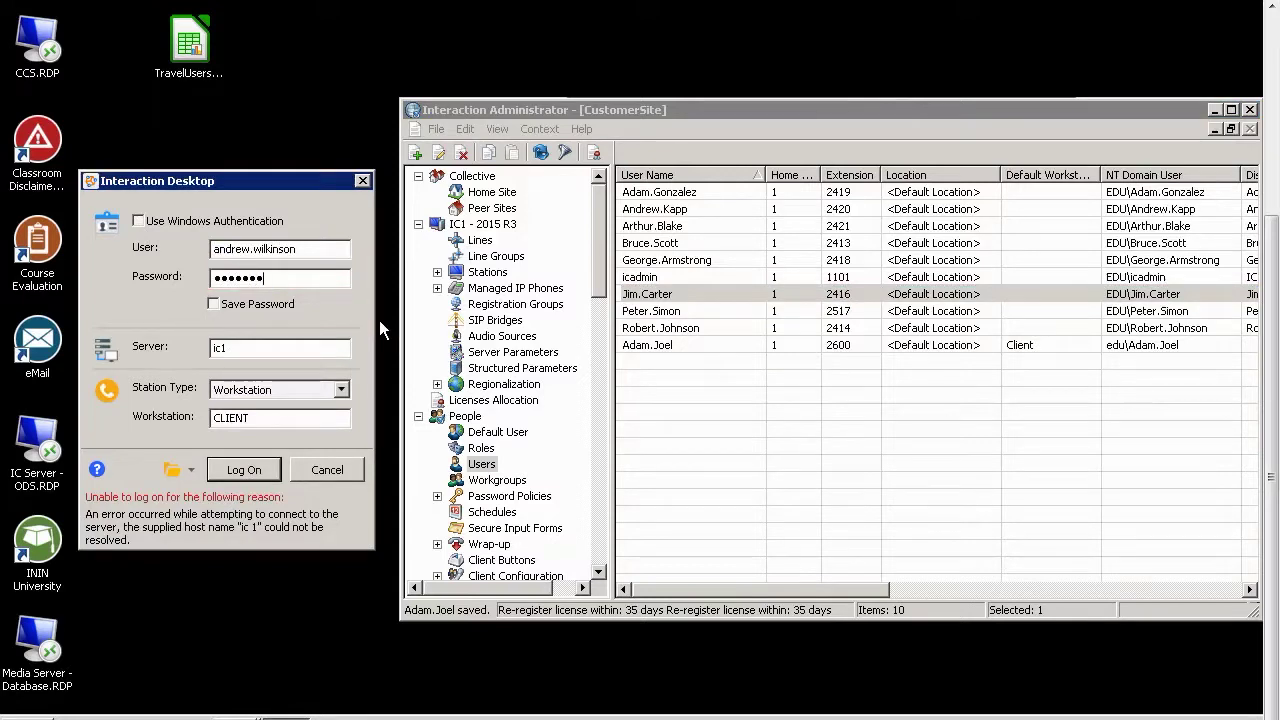
left_click(258, 469)
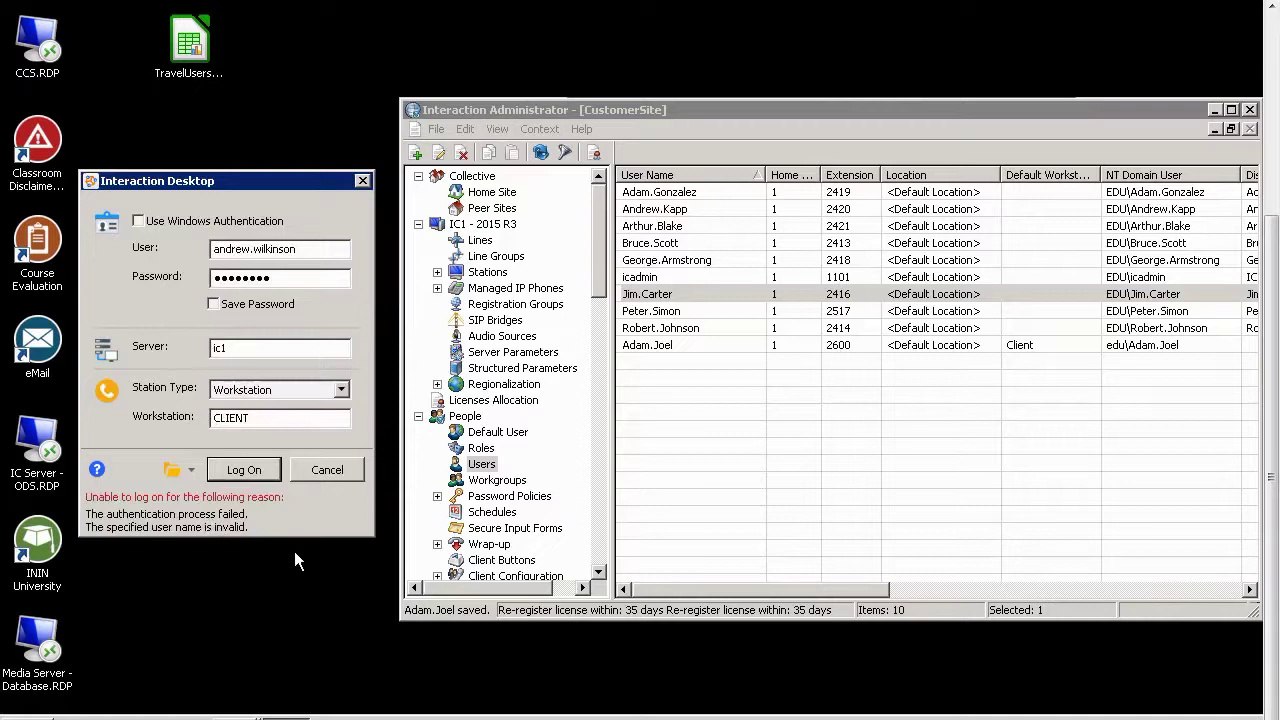
left_click(215, 278)
left_click_drag(213, 250, 318, 252)
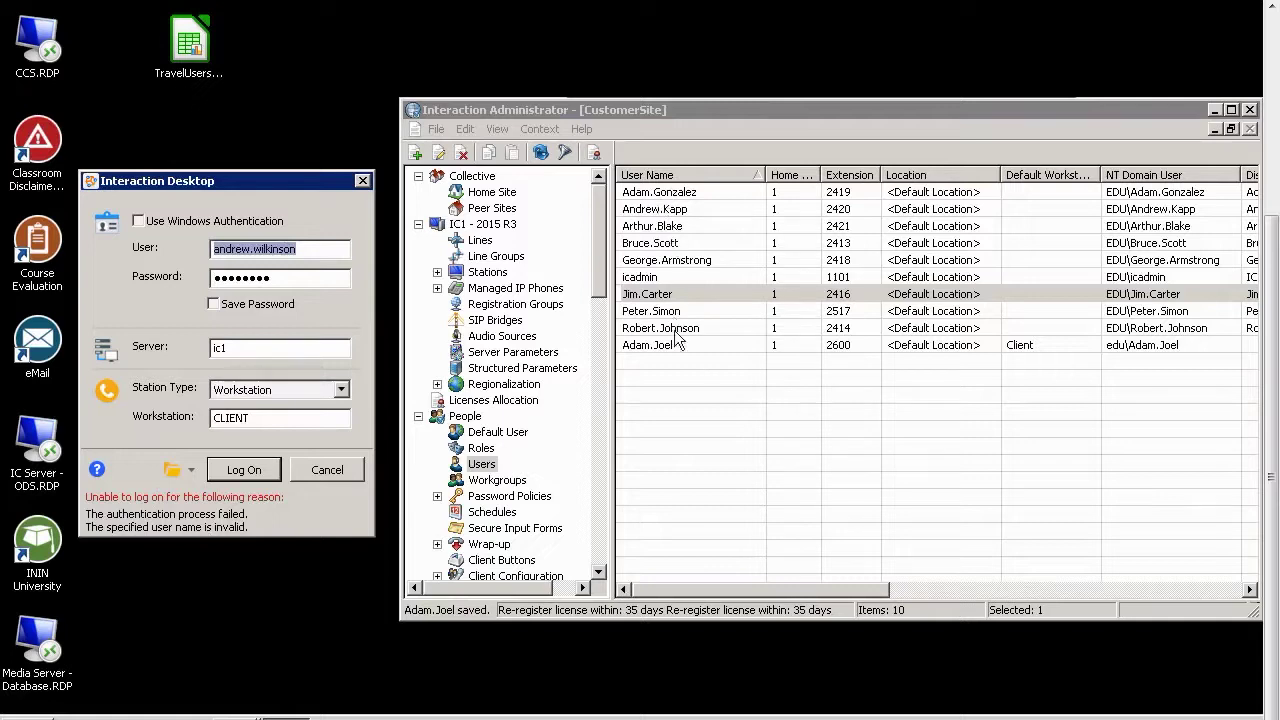
Open and cancel a user's configuration, re-enable Windows authentication, and select icadmin
left_click(302, 281)
double_click(330, 281)
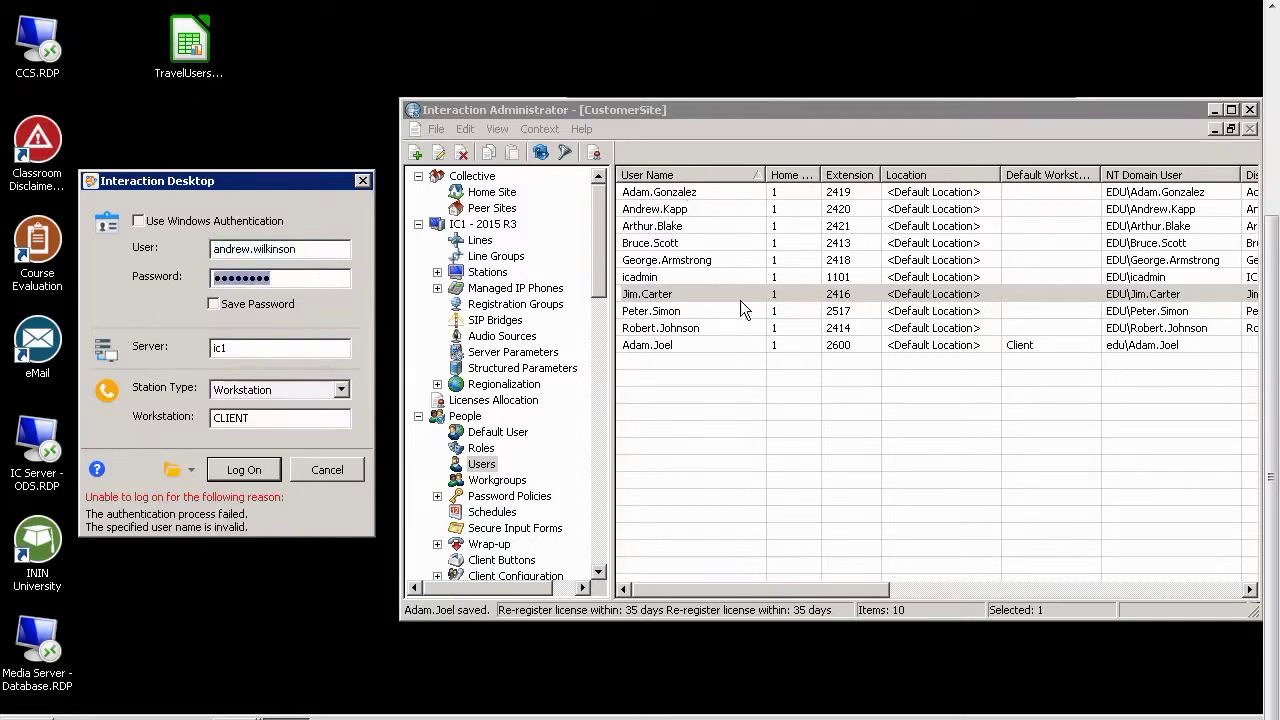
left_click(683, 296)
double_click(675, 294)
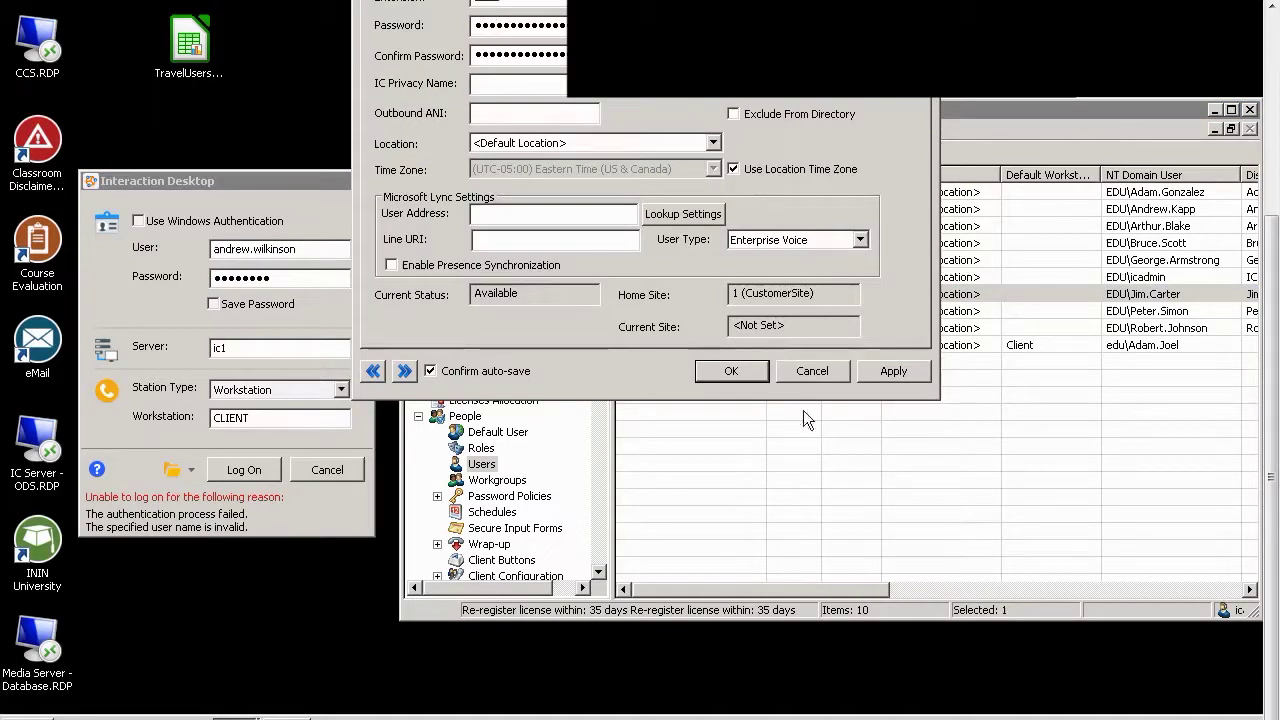
left_click(829, 372)
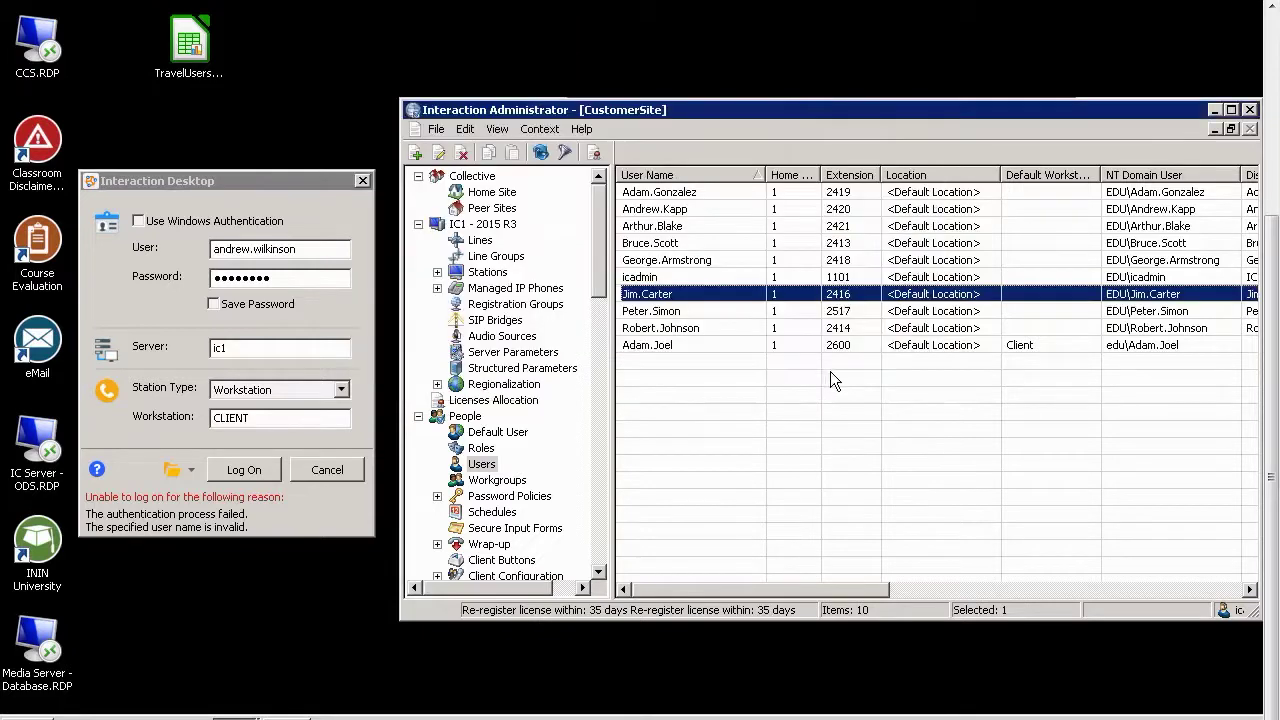
left_click(139, 221)
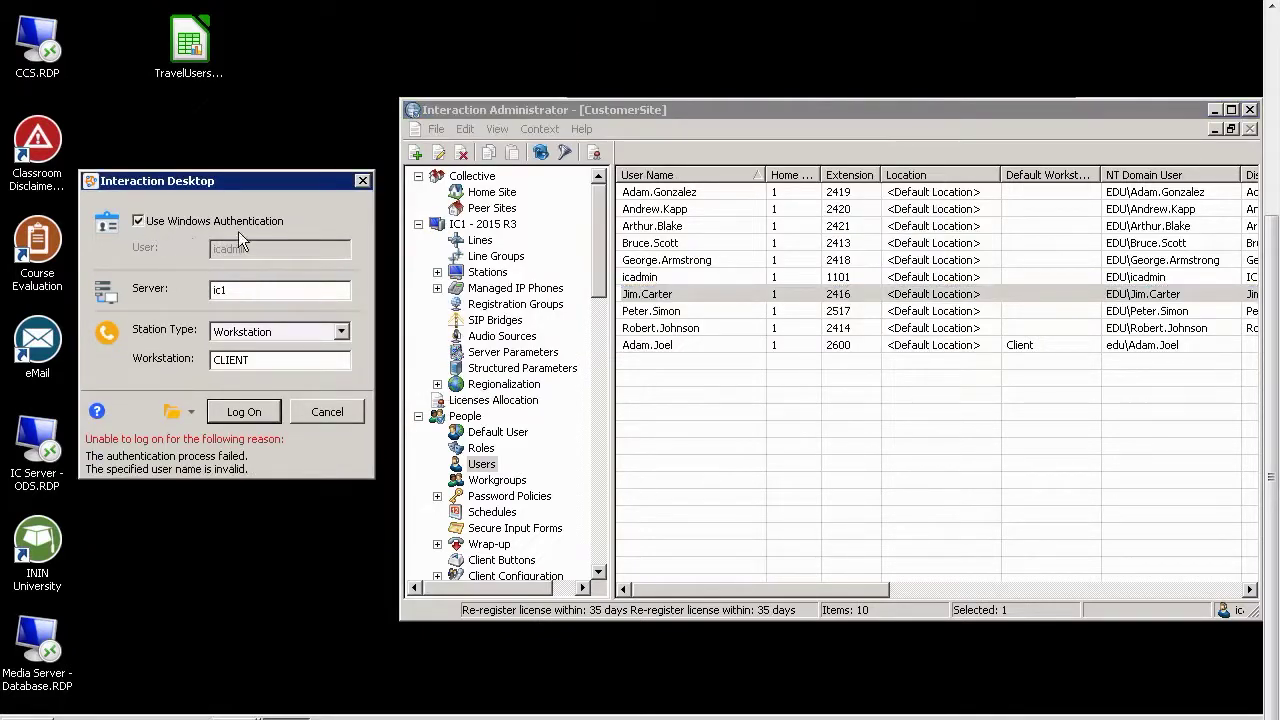
left_click(638, 278)
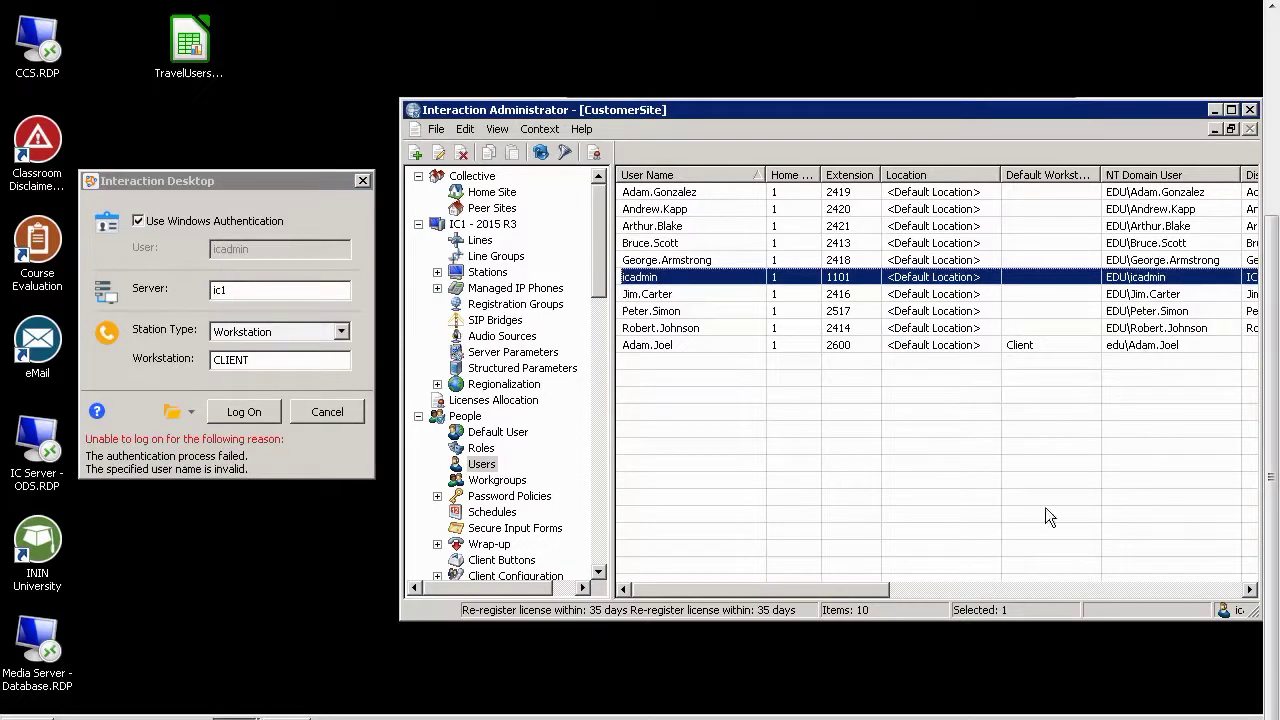
Select the Client station (7101) under Stations, then log on to Interaction Desktop as CLIENT
double_click(231, 360)
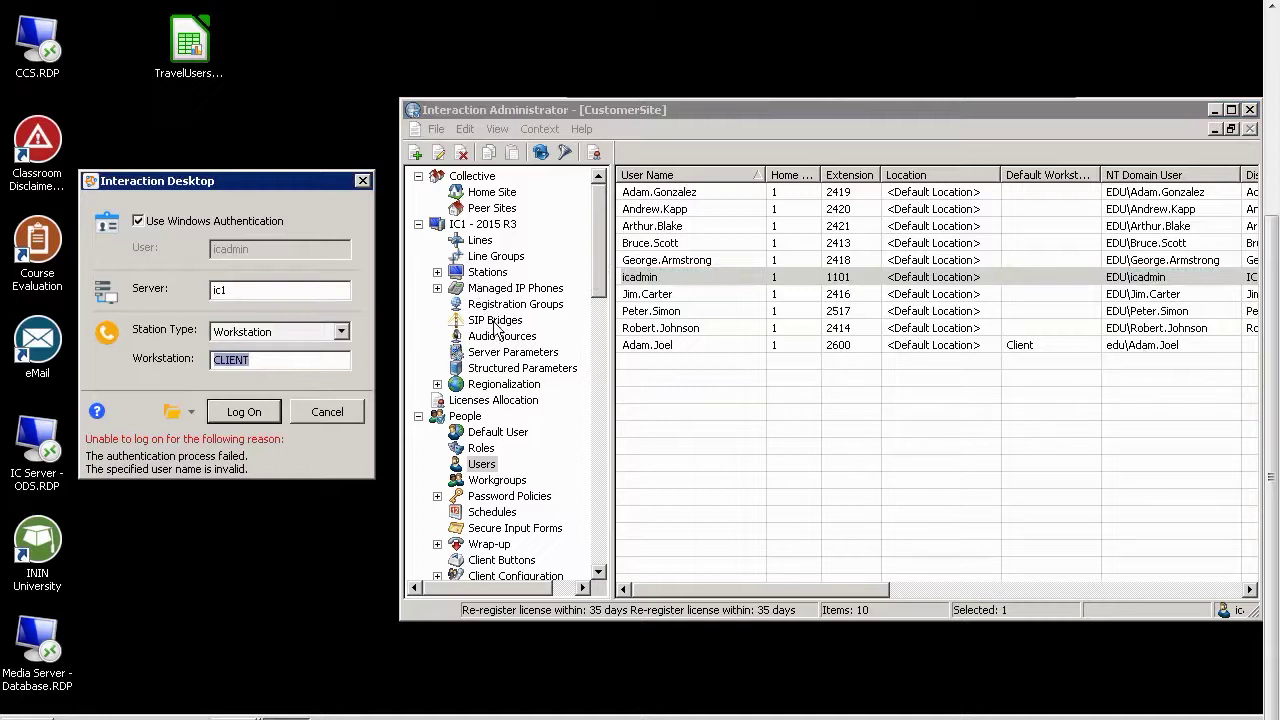
left_click(487, 272)
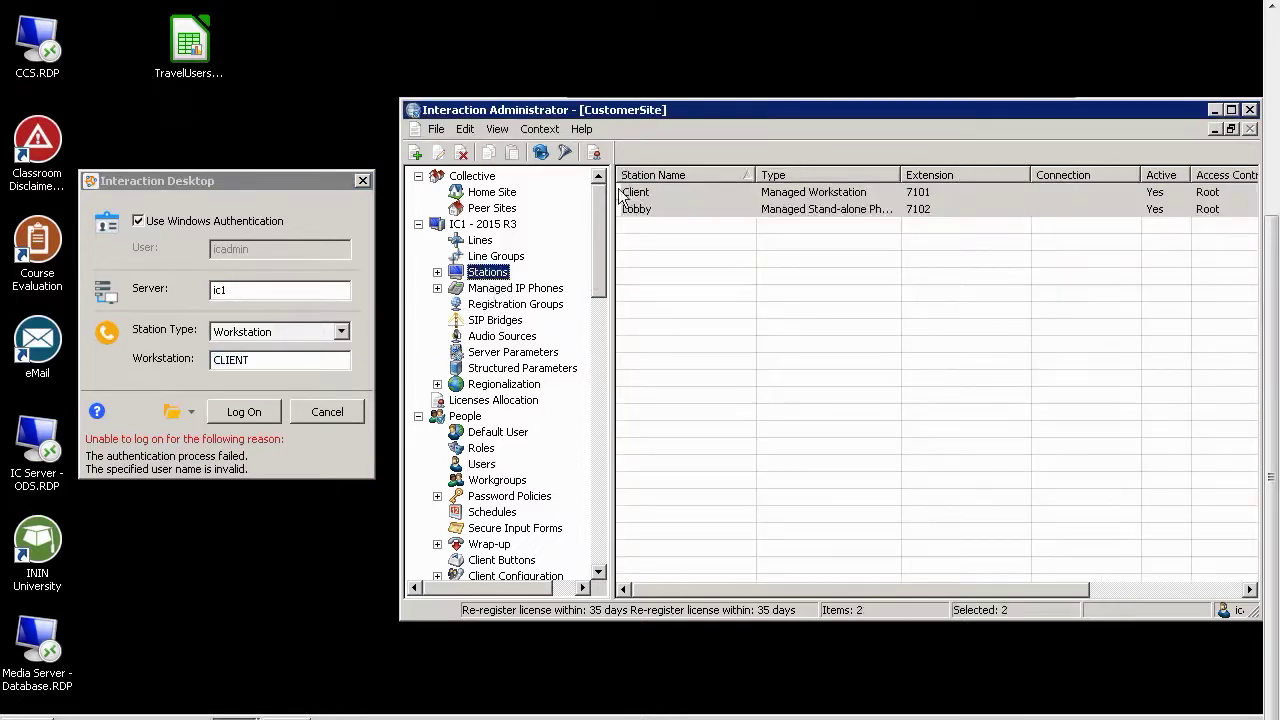
left_click(630, 192)
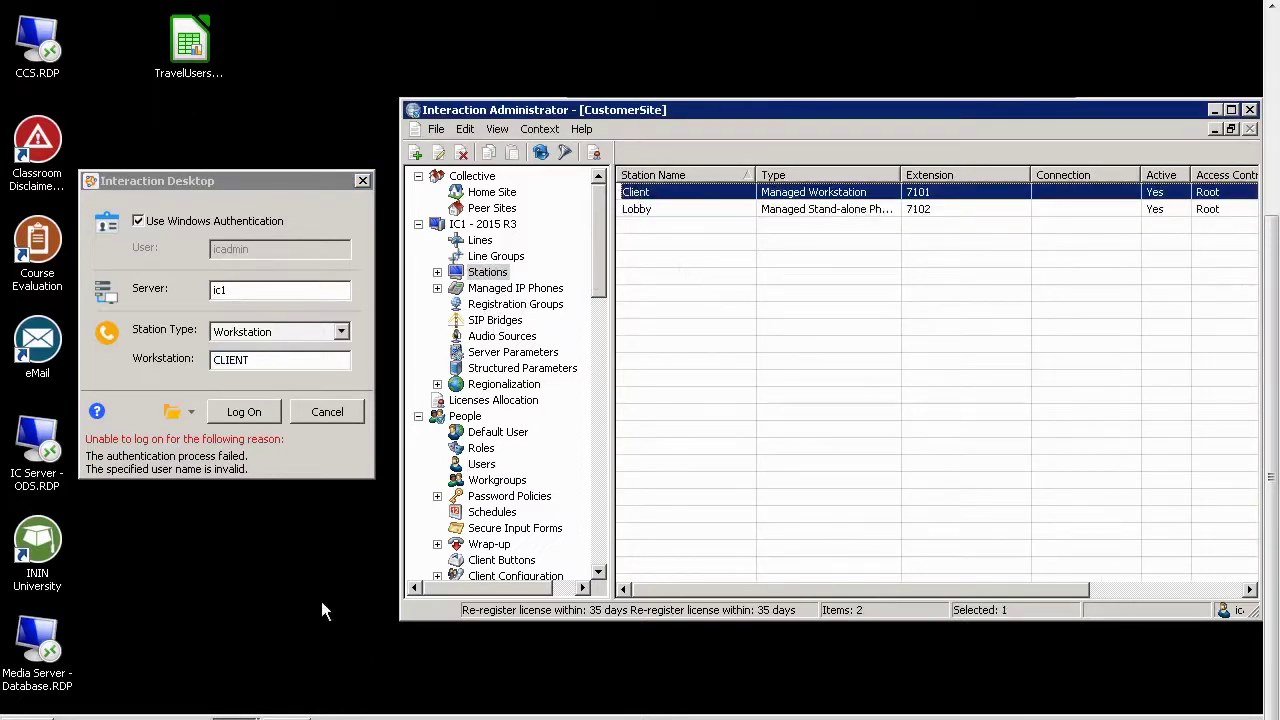
left_click(222, 412)
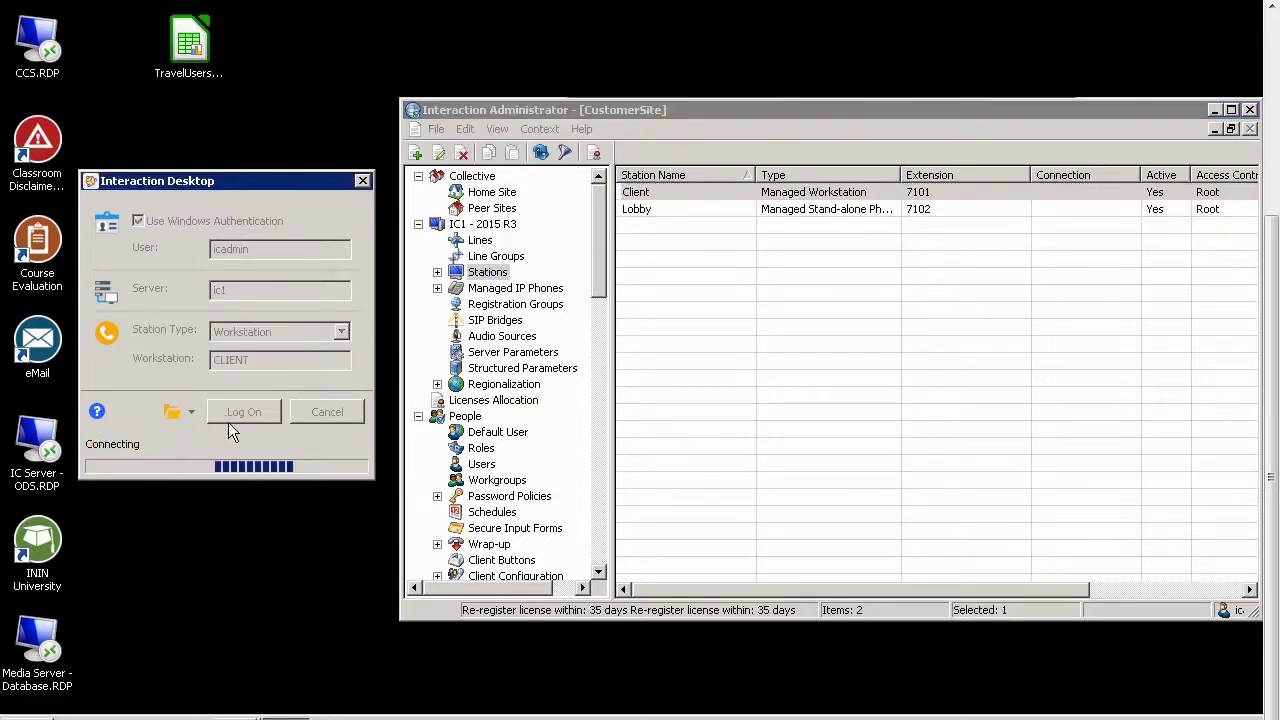